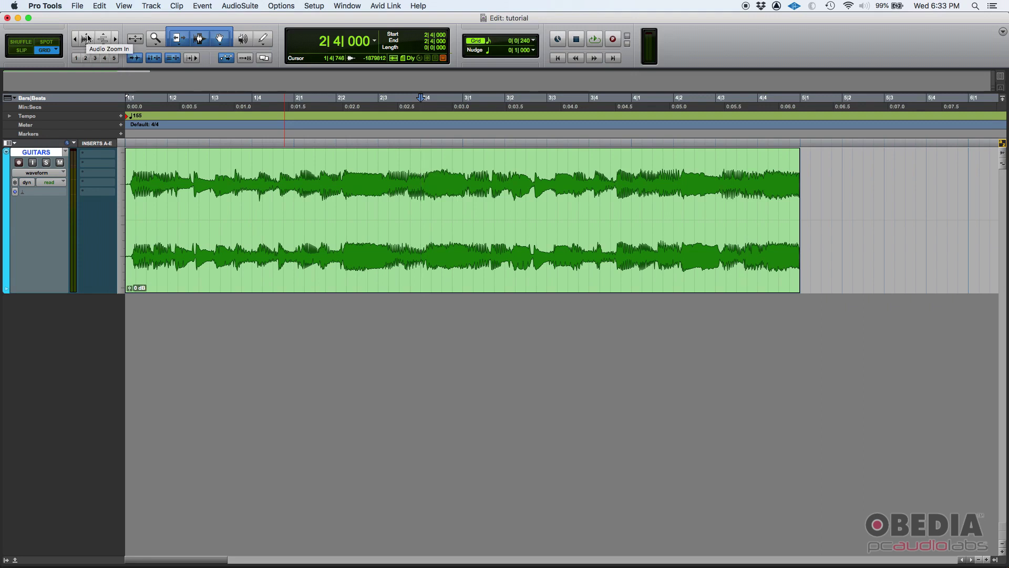
- Enlarge and shrink the GUITARS waveform height with the Audio Zoom In and Out buttons
{"action": "left_click", "coordinate": [88, 37]}
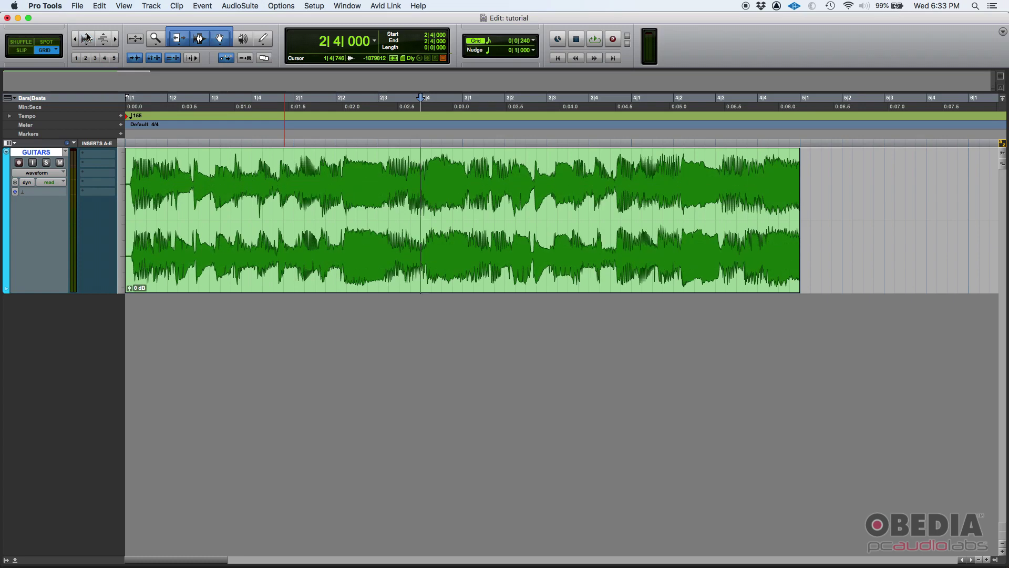
{"action": "left_click", "coordinate": [87, 37]}
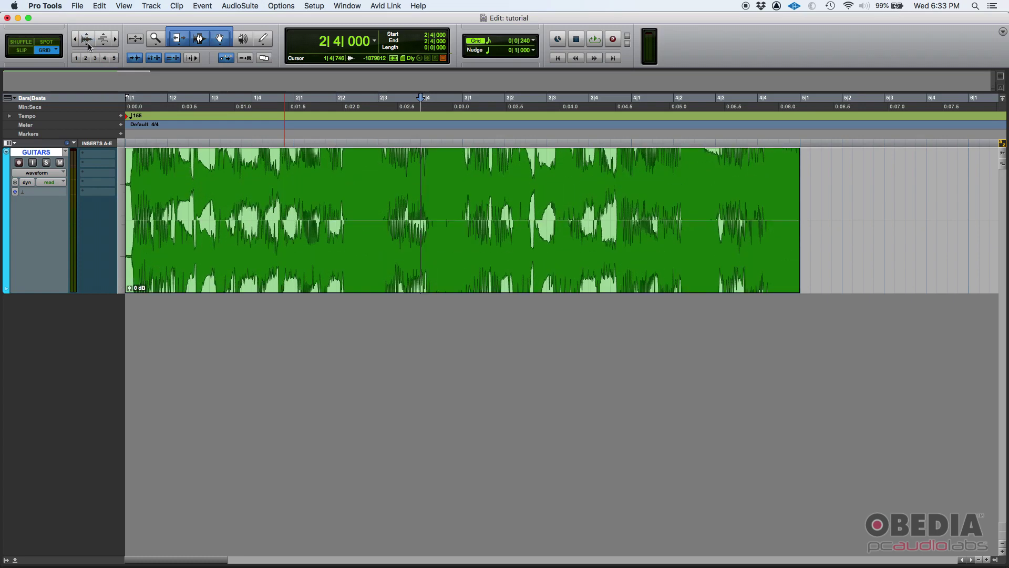
{"action": "left_click", "coordinate": [87, 49]}
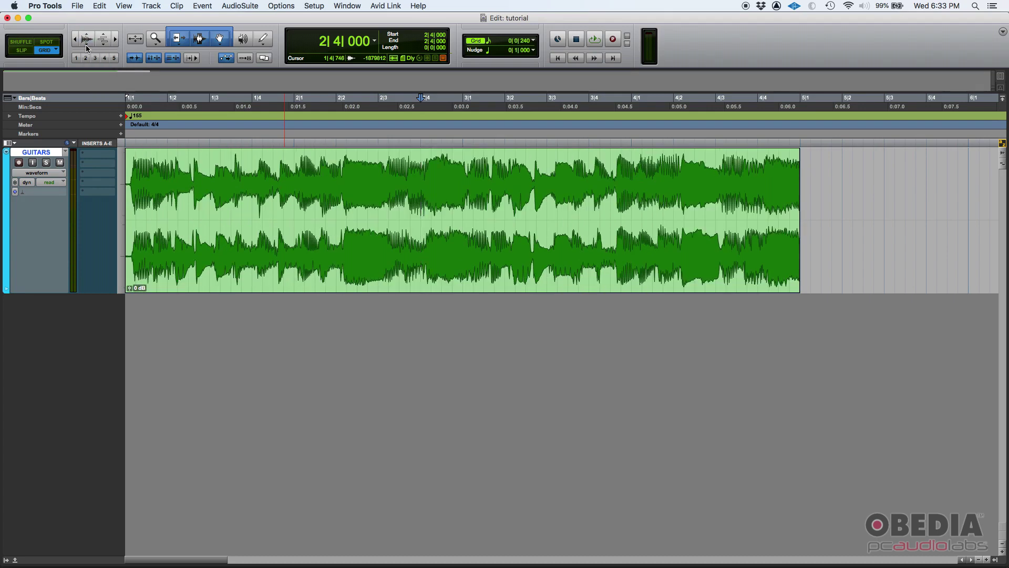
{"action": "left_click", "coordinate": [88, 48]}
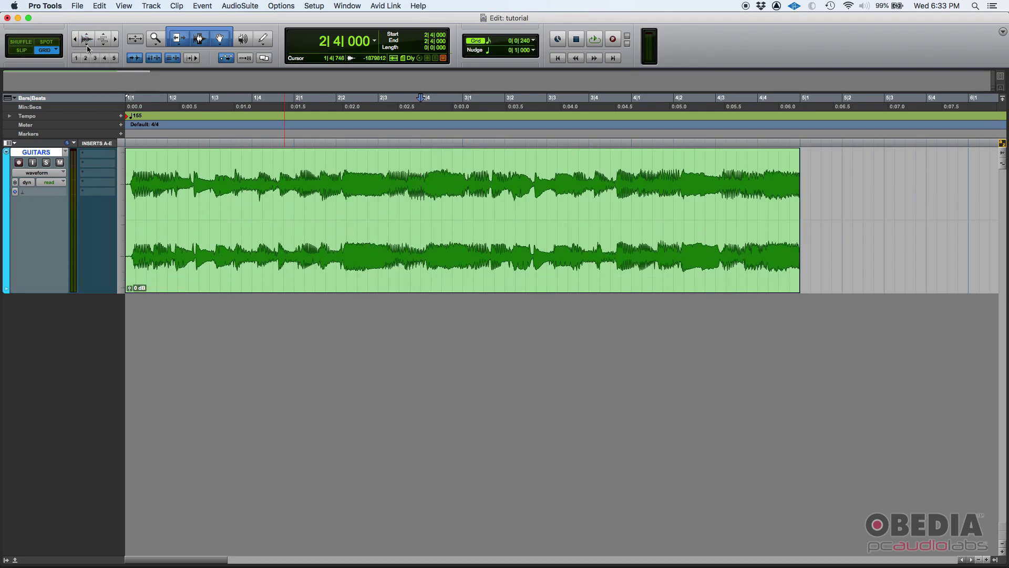
{"action": "left_click", "coordinate": [88, 49]}
{"action": "left_click", "coordinate": [87, 48]}
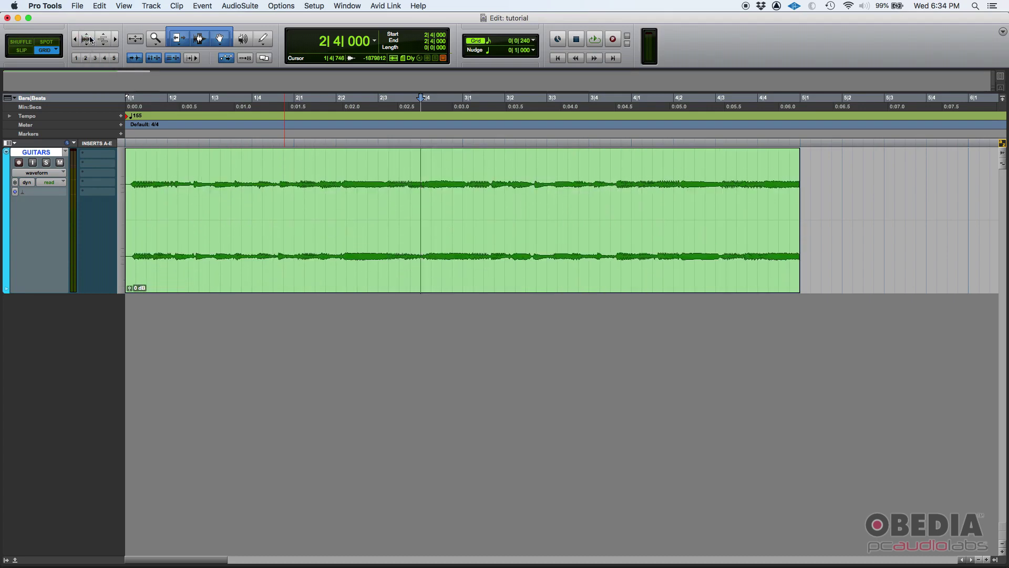
{"action": "left_click", "coordinate": [90, 39]}
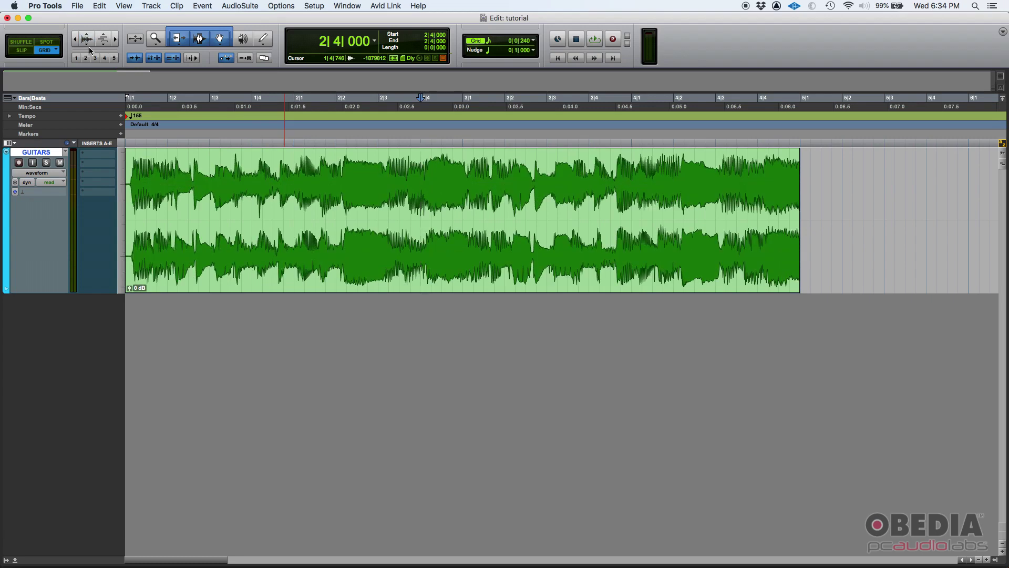
{"action": "left_click", "coordinate": [89, 48]}
{"action": "left_click", "coordinate": [89, 48]}
- Repeat the height changes, finishing at normal waveform height with the playhead at session start
{"action": "left_click", "coordinate": [87, 39]}
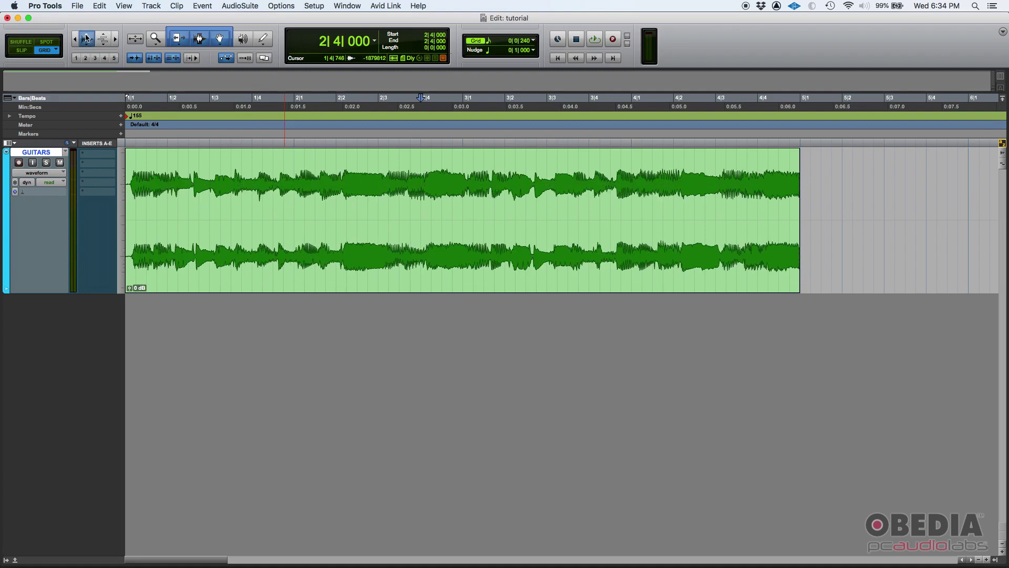
{"action": "left_click", "coordinate": [87, 38]}
{"action": "left_click", "coordinate": [87, 38]}
{"action": "left_click", "coordinate": [88, 48]}
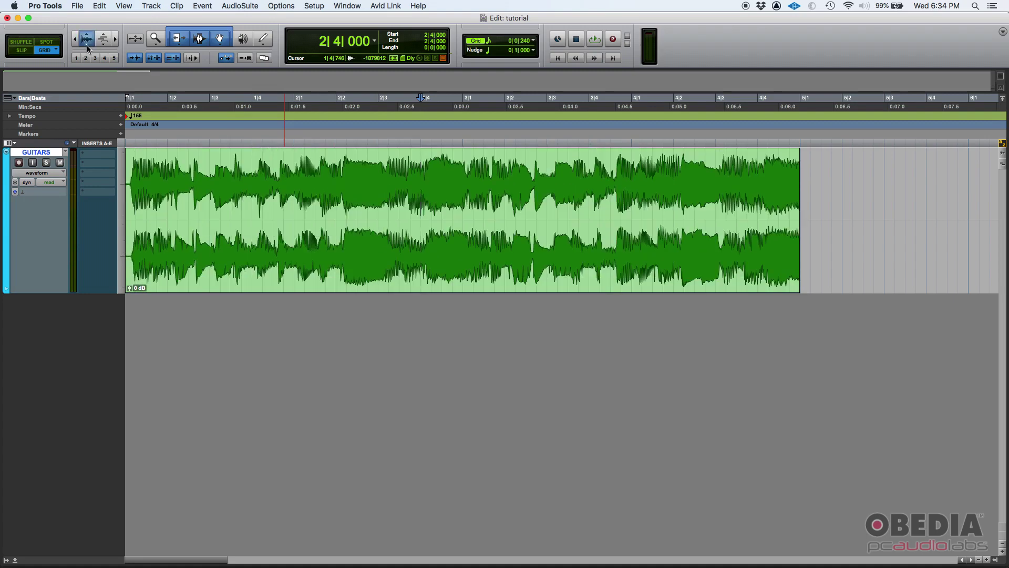
{"action": "left_click", "coordinate": [88, 49]}
{"action": "left_click", "coordinate": [87, 49]}
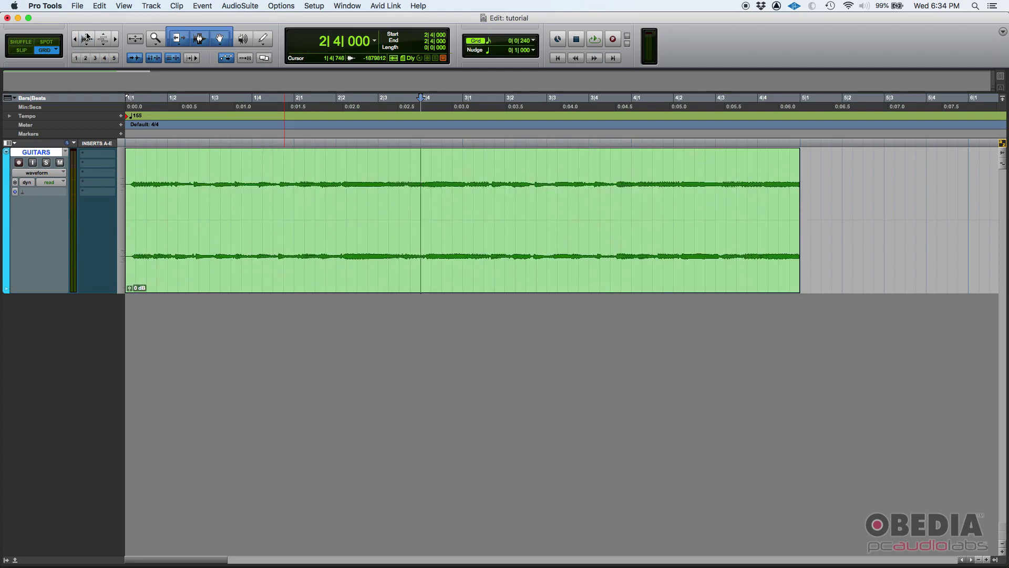
{"action": "left_click", "coordinate": [86, 38]}
{"action": "left_click", "coordinate": [87, 38]}
{"action": "left_click", "coordinate": [88, 38]}
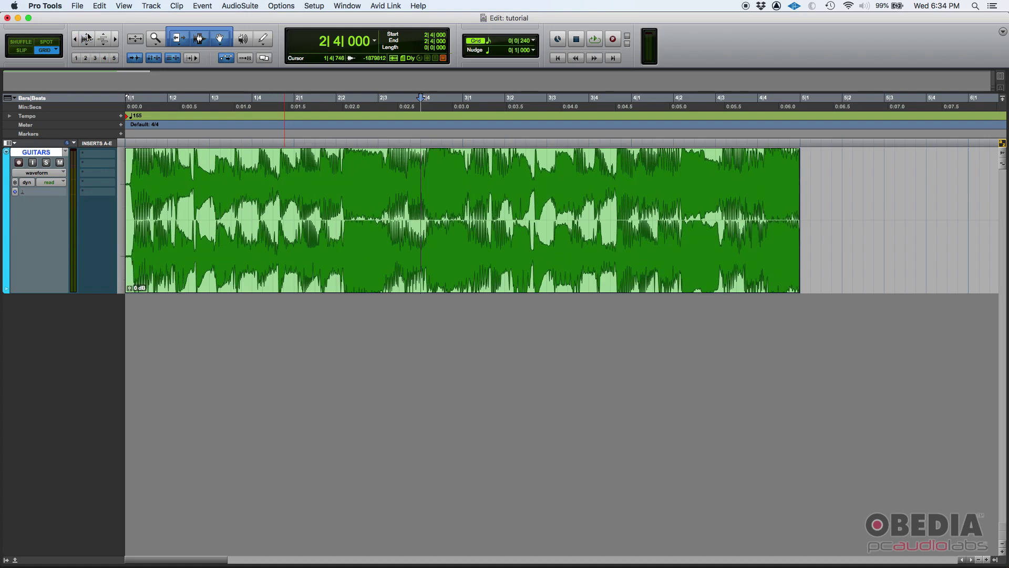
{"action": "left_click", "coordinate": [90, 49]}
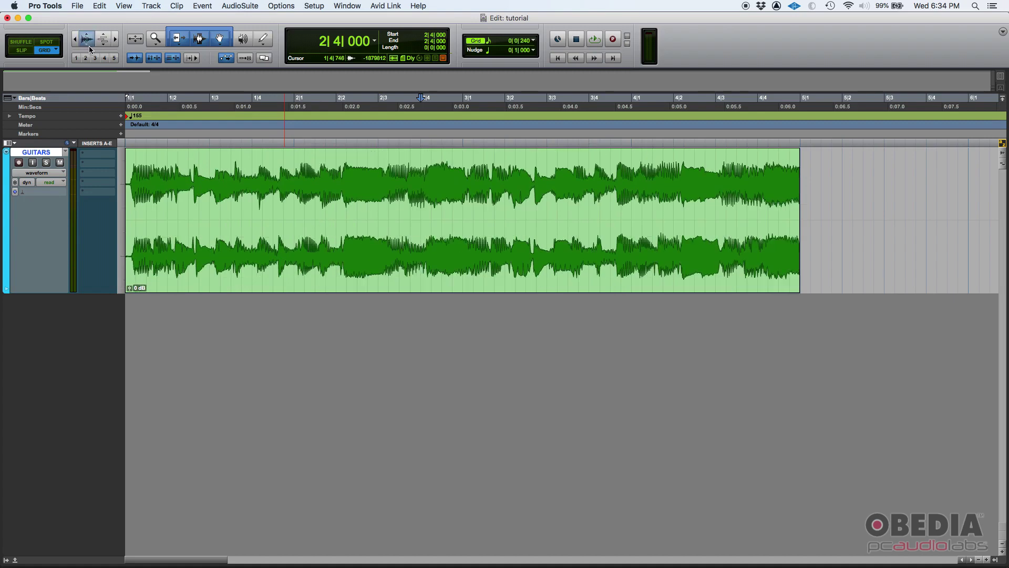
{"action": "left_click", "coordinate": [89, 48]}
{"action": "key", "text": "Return"}
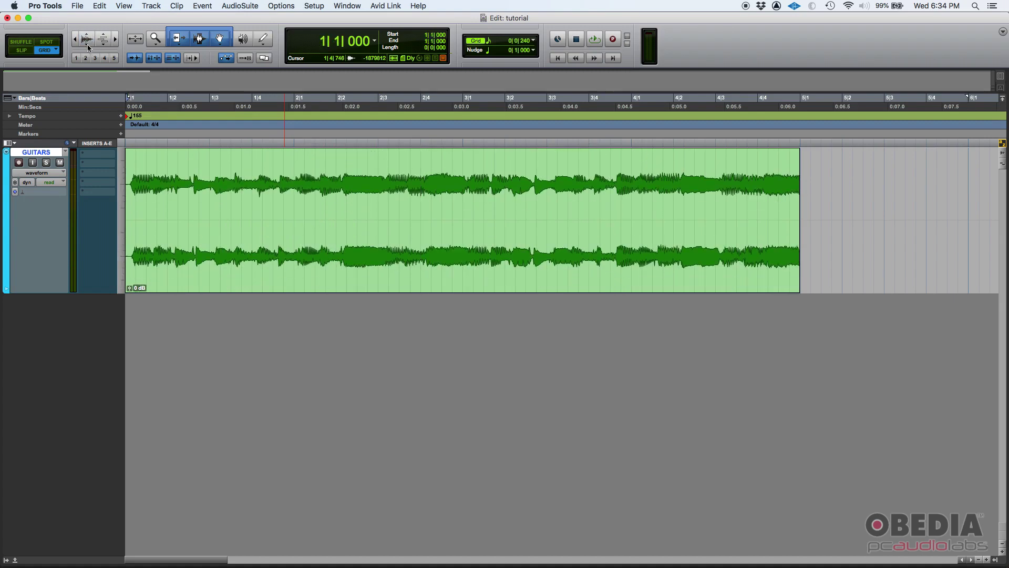
- Play the GUITARS clip, zoom its waveform up until the starting noise shows, then replay it
{"action": "key", "text": "space"}
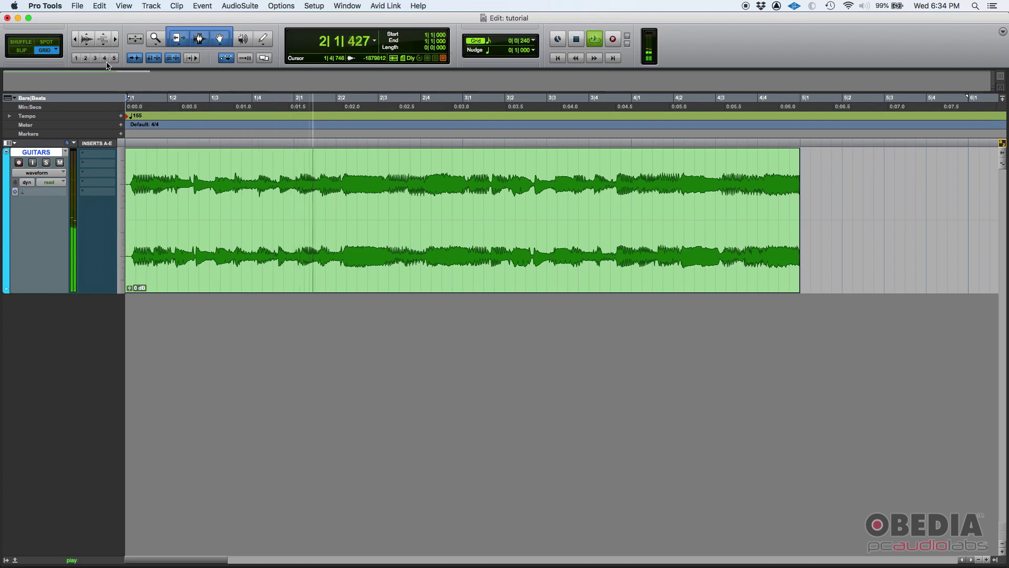
{"action": "key", "text": "space"}
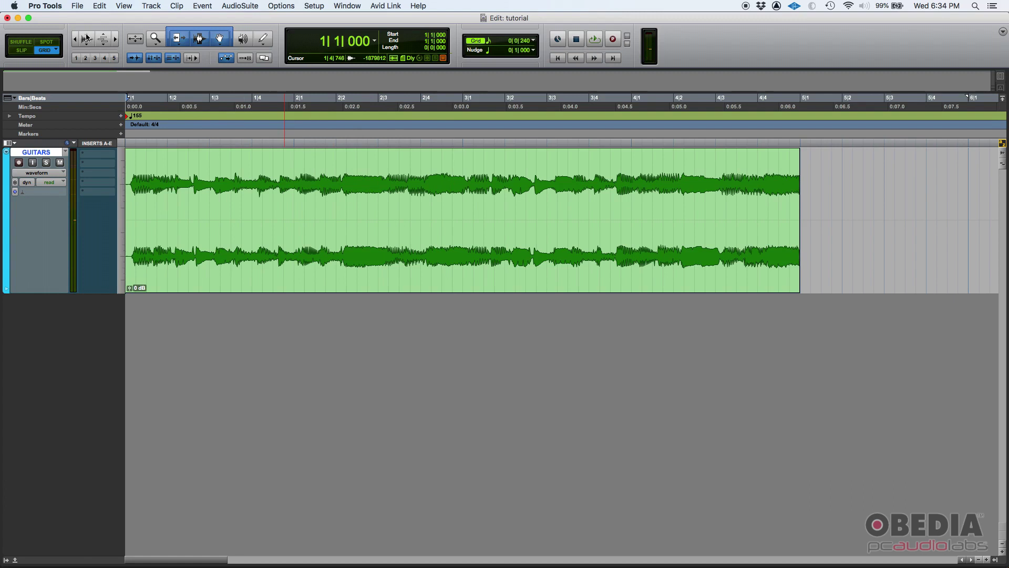
{"action": "left_click", "coordinate": [87, 36]}
{"action": "left_click", "coordinate": [86, 37]}
{"action": "left_click", "coordinate": [87, 37]}
{"action": "left_click", "coordinate": [87, 37]}
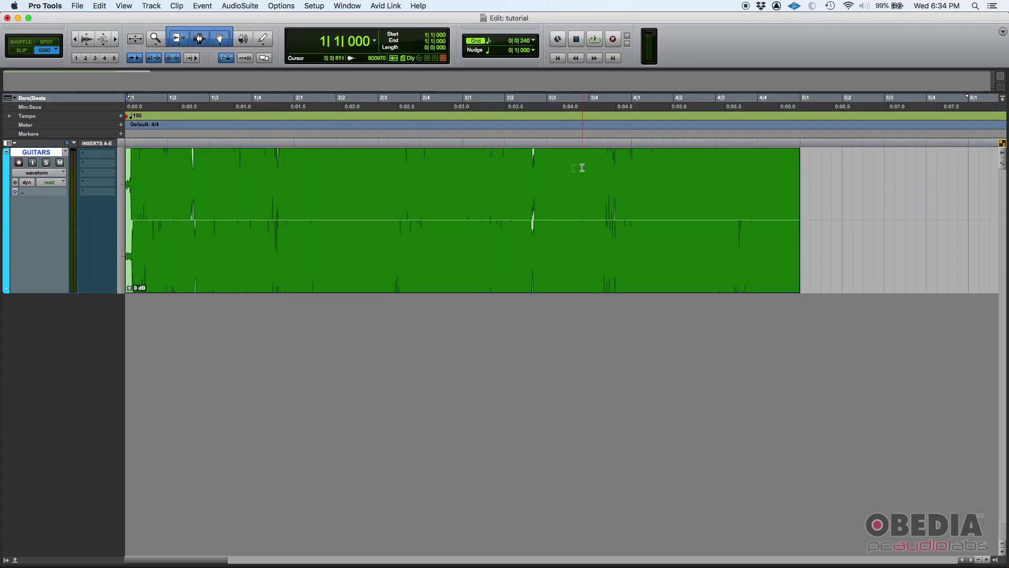
{"action": "key", "text": "space"}
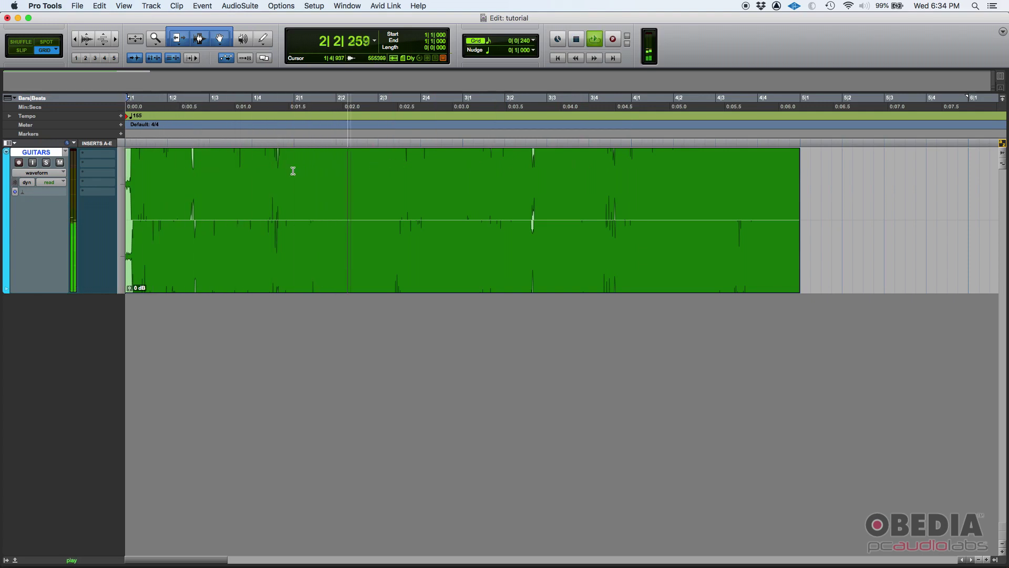
{"action": "key", "text": "space"}
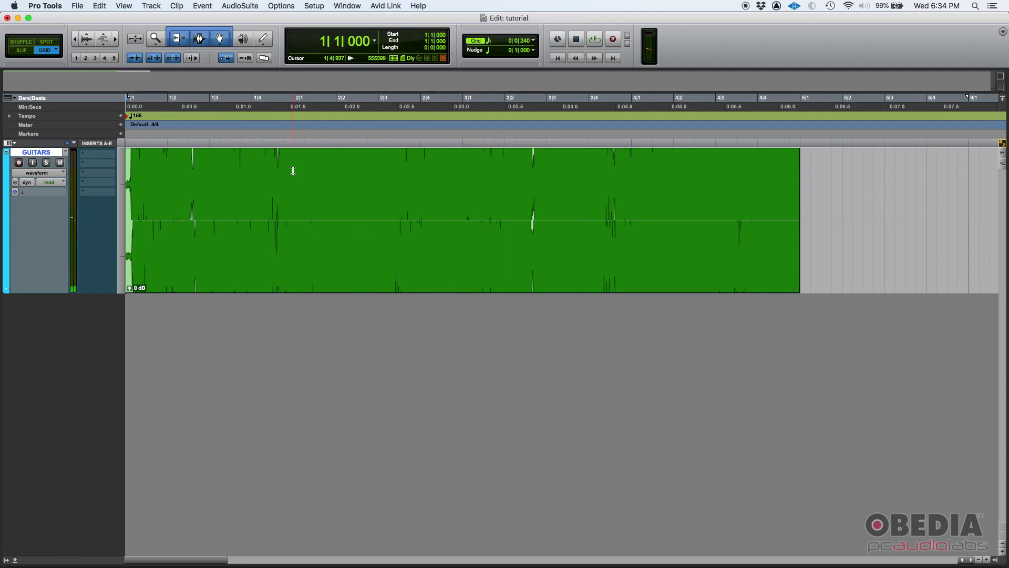
{"action": "left_click_drag", "start_coordinate": [135, 168], "coordinate": [642, 169]}
{"action": "left_click", "coordinate": [463, 169]}
{"action": "left_click_drag", "start_coordinate": [400, 169], "coordinate": [504, 169]}
{"action": "left_click", "coordinate": [684, 173]}
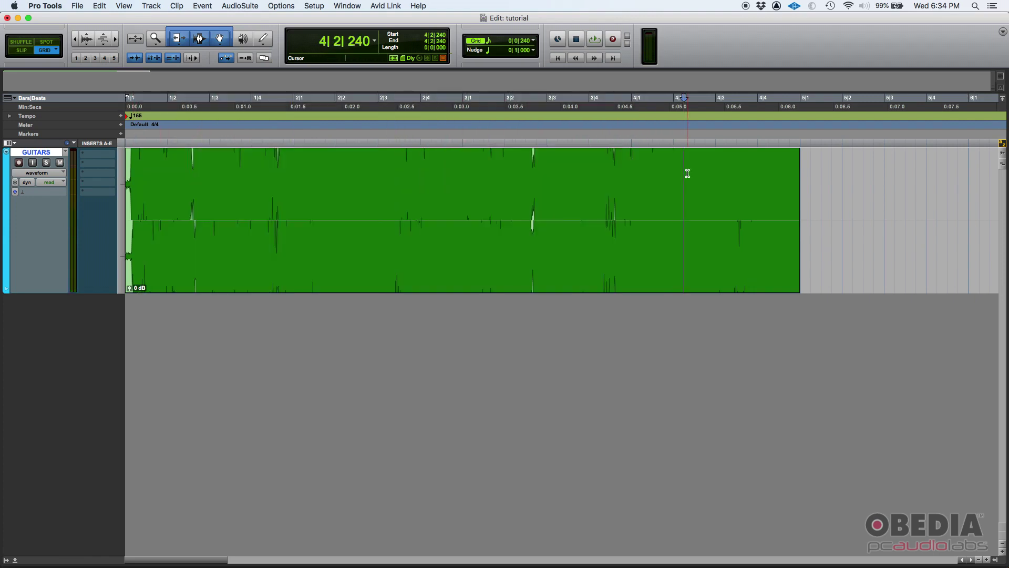
{"action": "left_click", "coordinate": [87, 45]}
{"action": "left_click", "coordinate": [86, 46]}
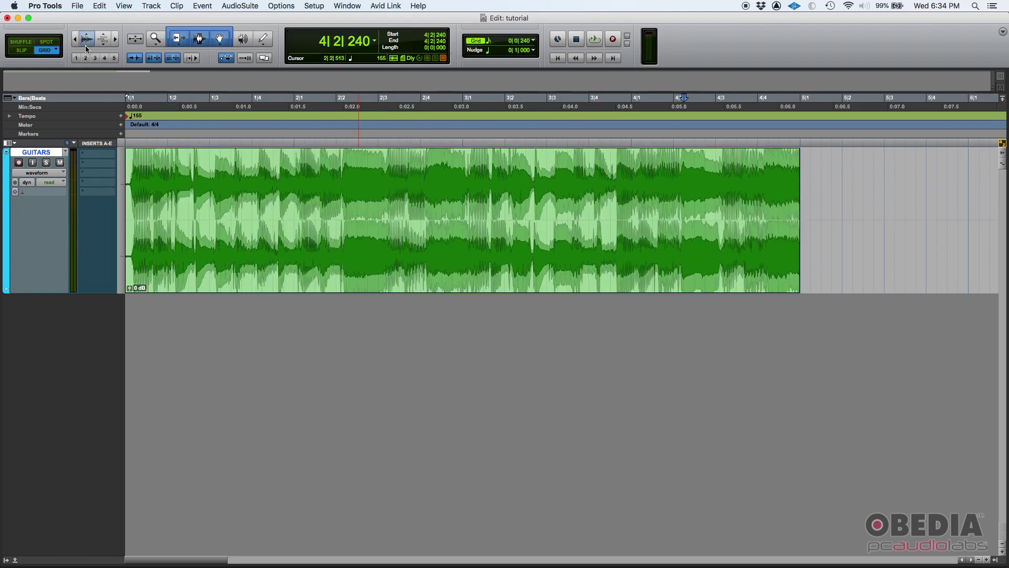
{"action": "left_click", "coordinate": [87, 46]}
{"action": "left_click", "coordinate": [87, 46]}
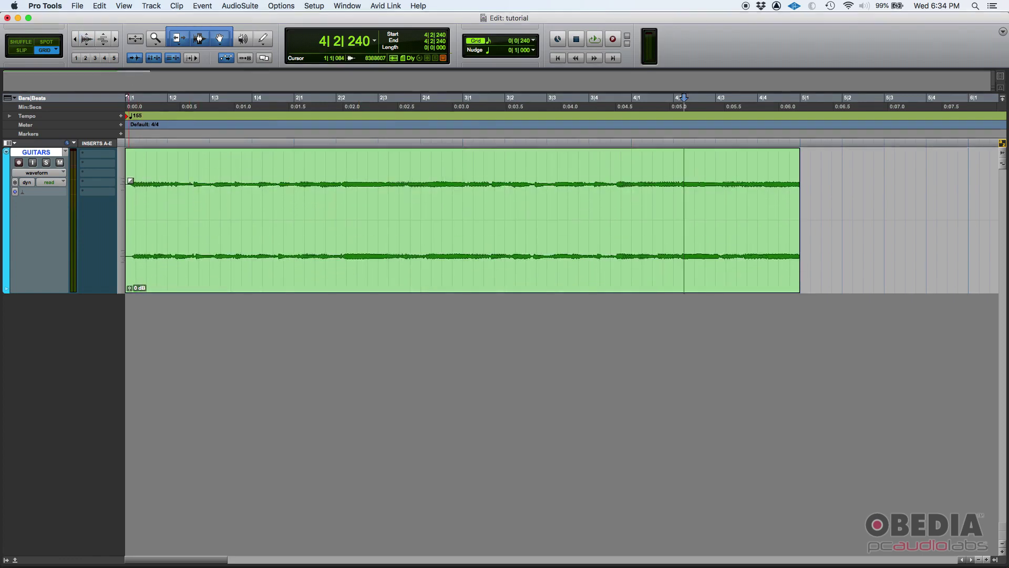
{"action": "left_click_drag", "start_coordinate": [149, 179], "coordinate": [346, 179]}
{"action": "left_click", "coordinate": [343, 179]}
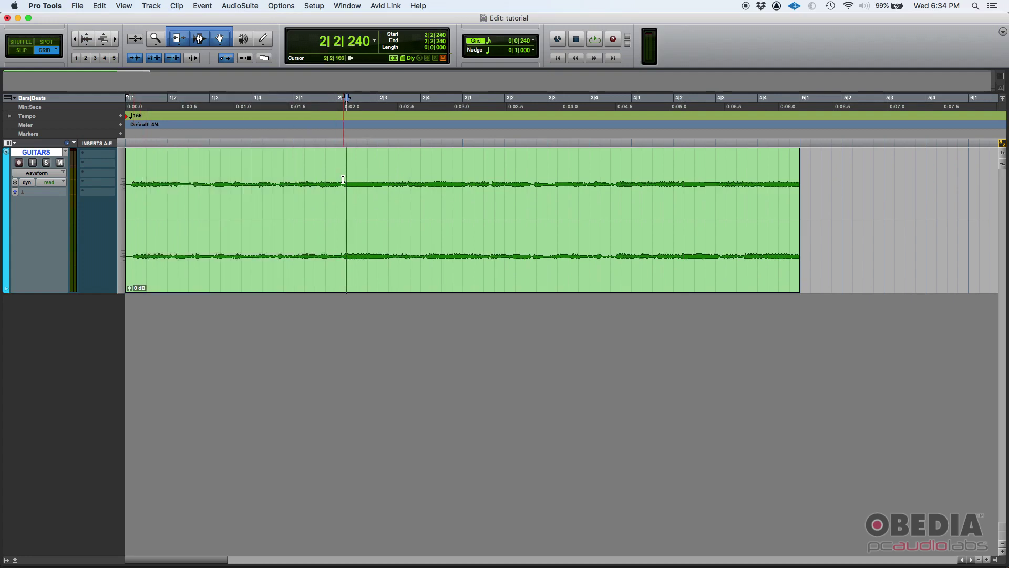
{"action": "key", "text": "Return"}
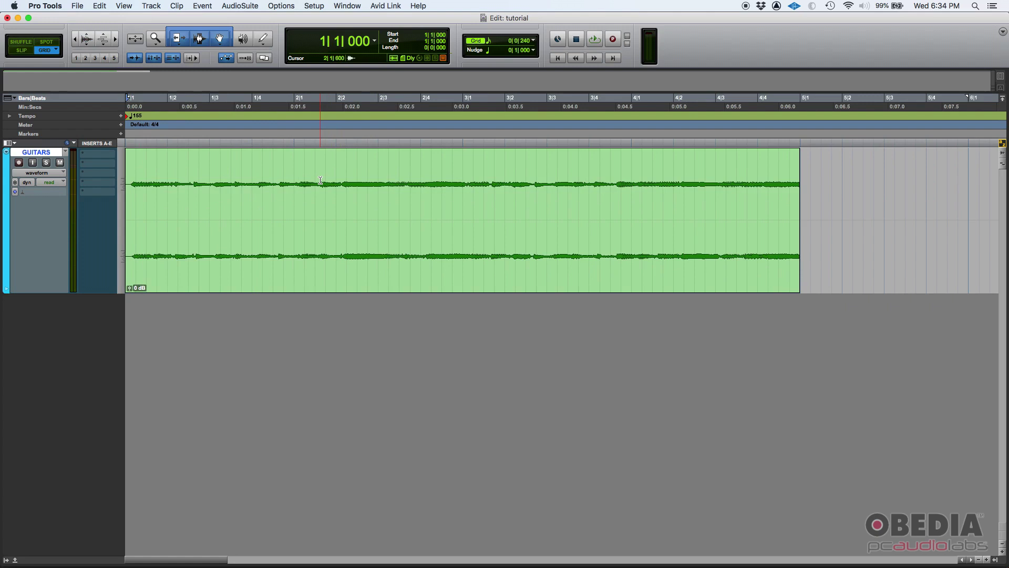
{"action": "key", "text": "space"}
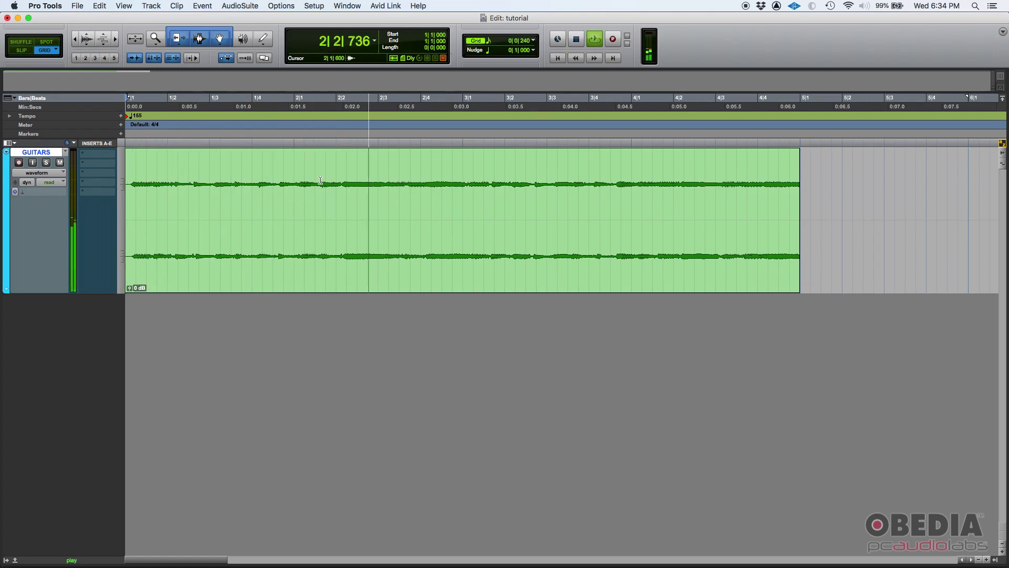
{"action": "key", "text": "space"}
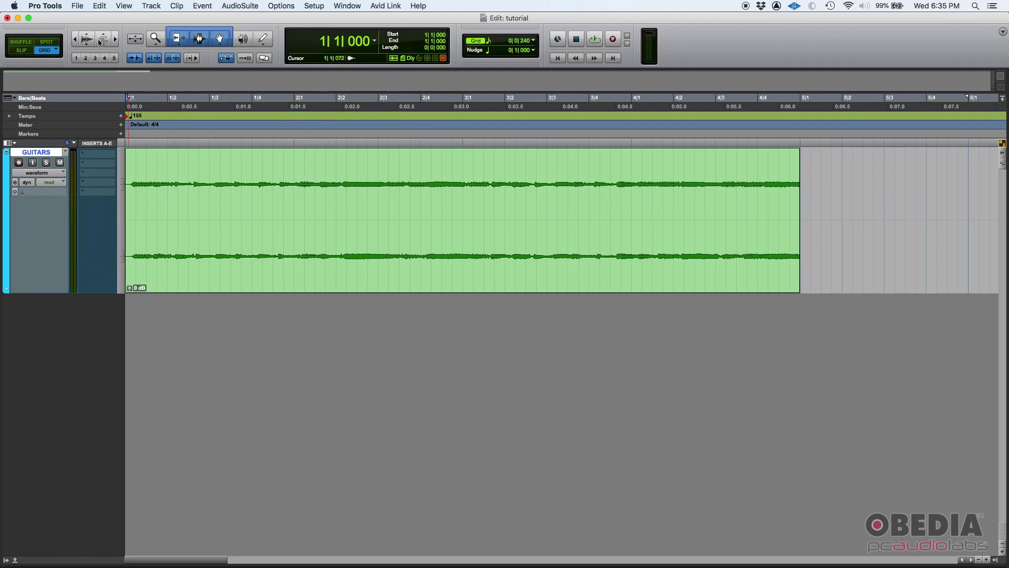
- Try taller and shorter waveform heights using the zoom buttons and Cmd+Option+[ / ] shortcuts
{"action": "left_click", "coordinate": [89, 38]}
{"action": "left_click", "coordinate": [90, 37]}
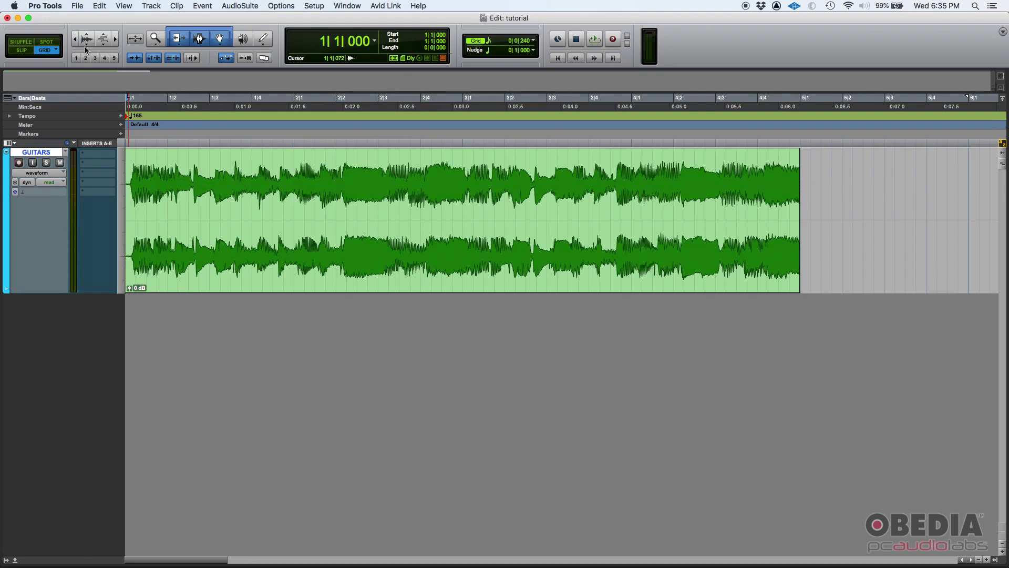
{"action": "left_click", "coordinate": [89, 49]}
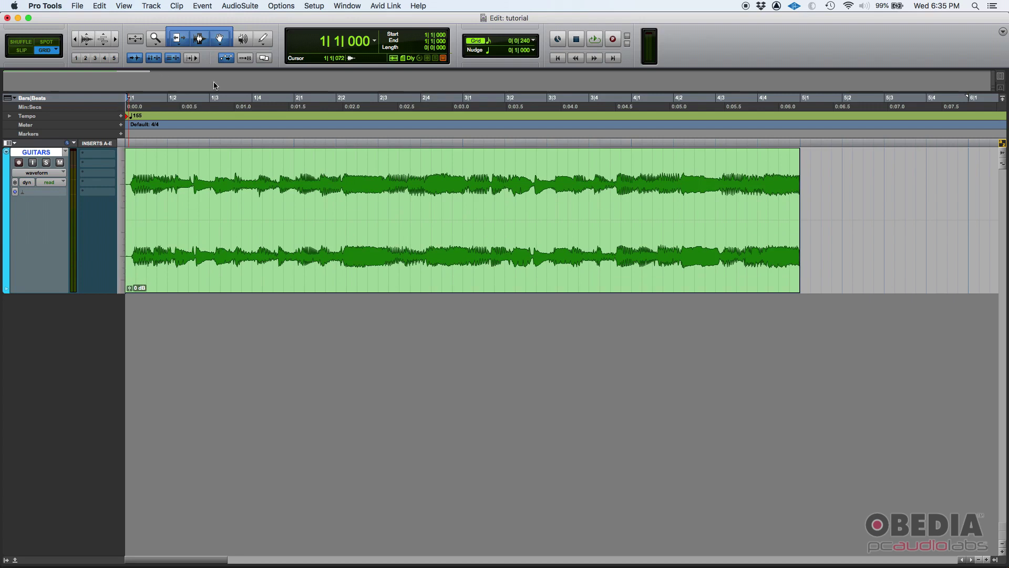
{"action": "key", "text": "super+alt+bracketleft"}
{"action": "key", "text": "super+alt+bracketleft"}
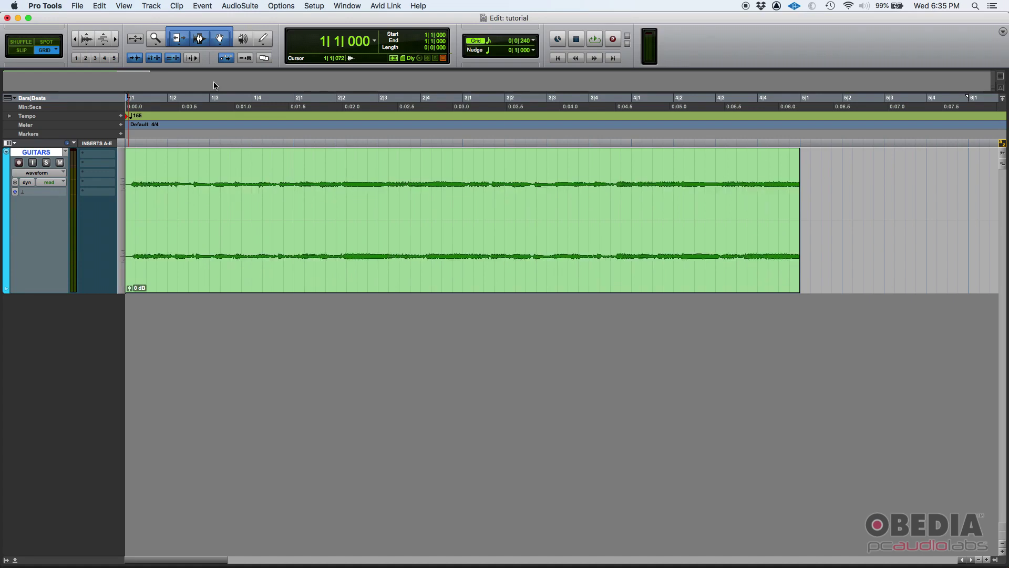
{"action": "key", "text": "super+alt+bracketright"}
{"action": "key", "text": "super+alt+bracketright"}
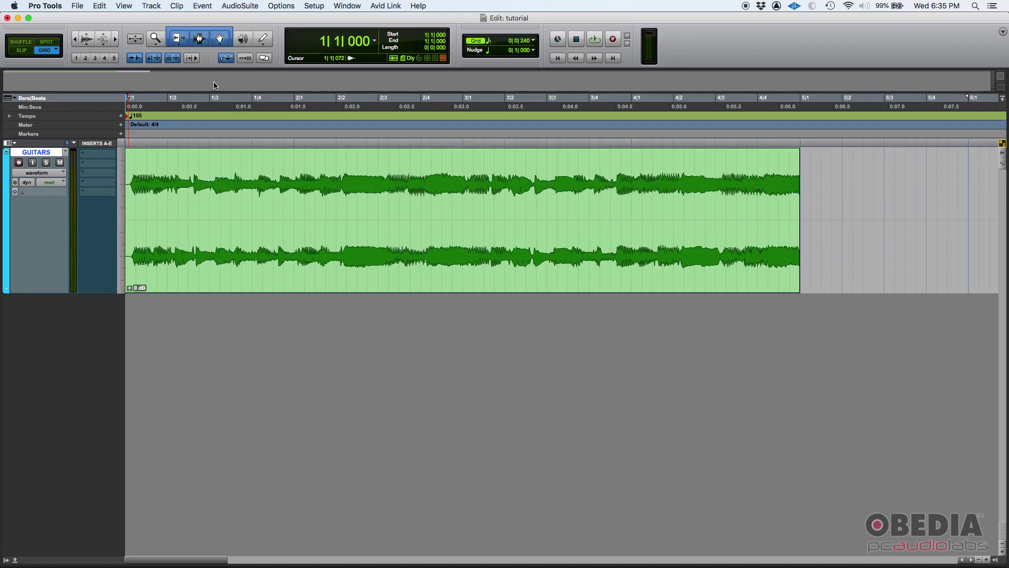
{"action": "key", "text": "super+alt+bracketright"}
{"action": "key", "text": "super+alt+bracketright"}
{"action": "key", "text": "super+alt+bracketleft"}
{"action": "key", "text": "super+alt+bracketleft"}
{"action": "key", "text": "super+alt+bracketleft"}
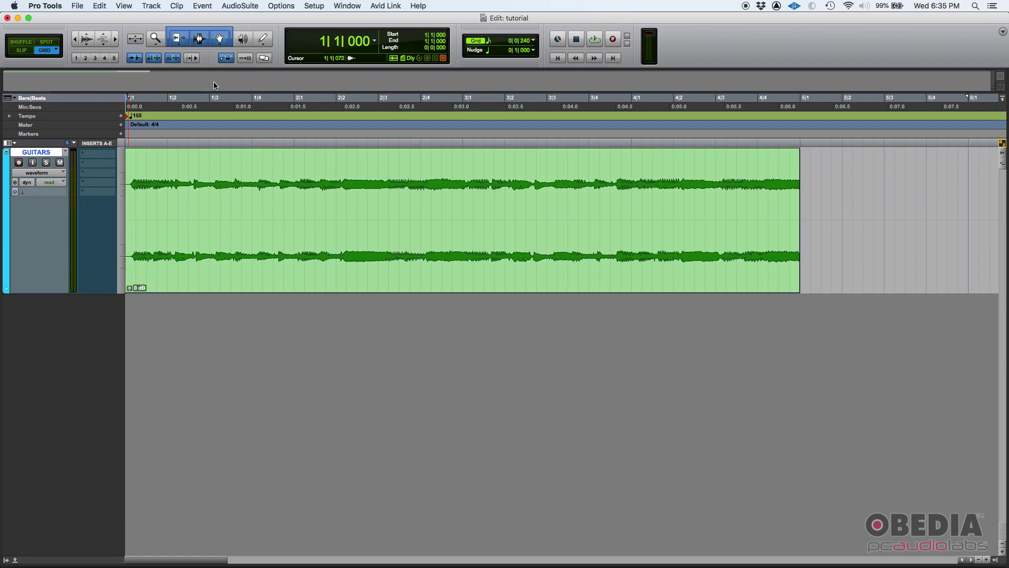
- Enlarge the waveform to fill the track, shrink it back, and zoom in horizontally on the first second
{"action": "key", "text": "super+alt+bracketright"}
{"action": "key", "text": "super+alt+bracketright"}
{"action": "key", "text": "super+alt+bracketright"}
{"action": "key", "text": "super+alt+bracketright"}
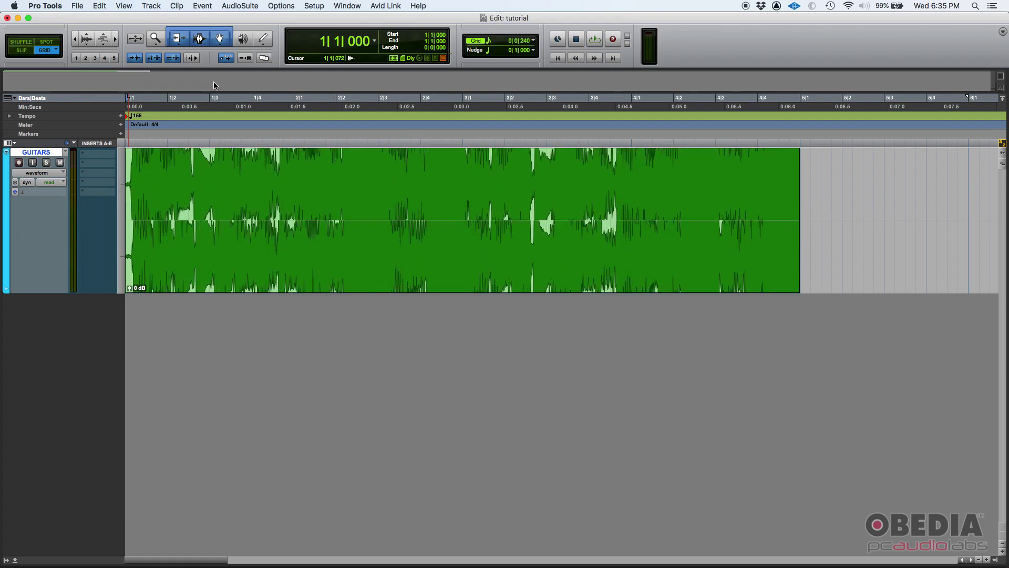
{"action": "key", "text": "super+alt+bracketright"}
{"action": "key", "text": "super+alt+bracketright"}
{"action": "key", "text": "super+alt+bracketright"}
{"action": "key", "text": "super+alt+bracketleft"}
{"action": "key", "text": "super+alt+bracketleft"}
{"action": "key", "text": "super+alt+bracketleft"}
{"action": "key", "text": "super+alt+bracketleft"}
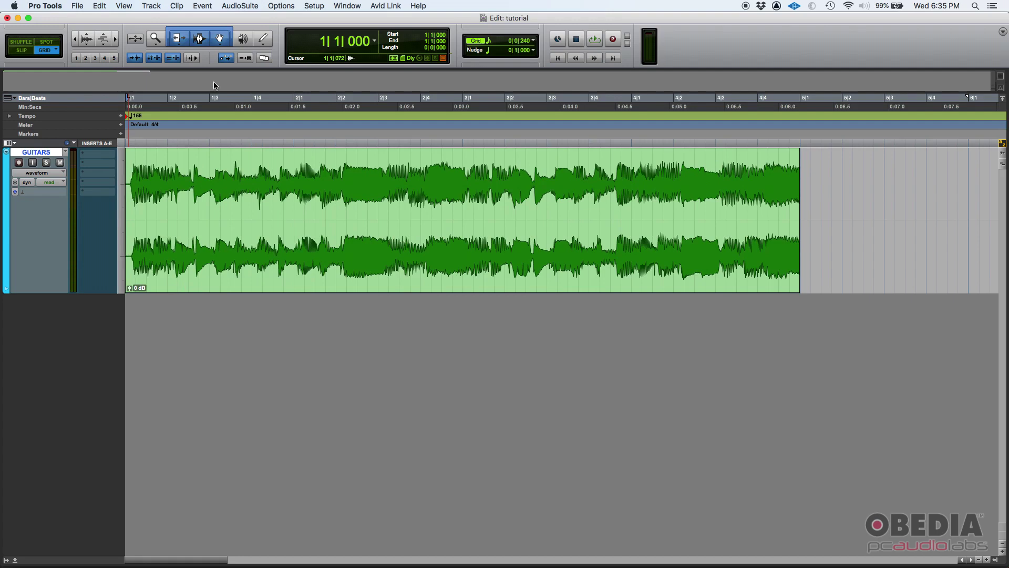
{"action": "key", "text": "super+bracketright"}
{"action": "key", "text": "super+bracketright"}
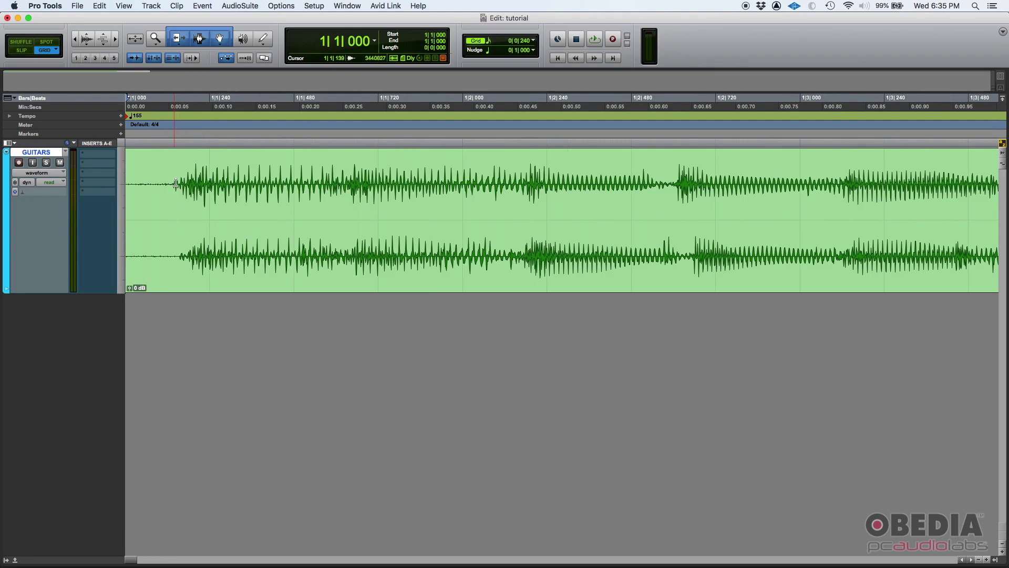
- Turn off grid snapping and select from the clip start to the first guitar note
{"action": "scroll", "coordinate": [176, 183], "scroll_direction": "up", "scroll_amount": 6}
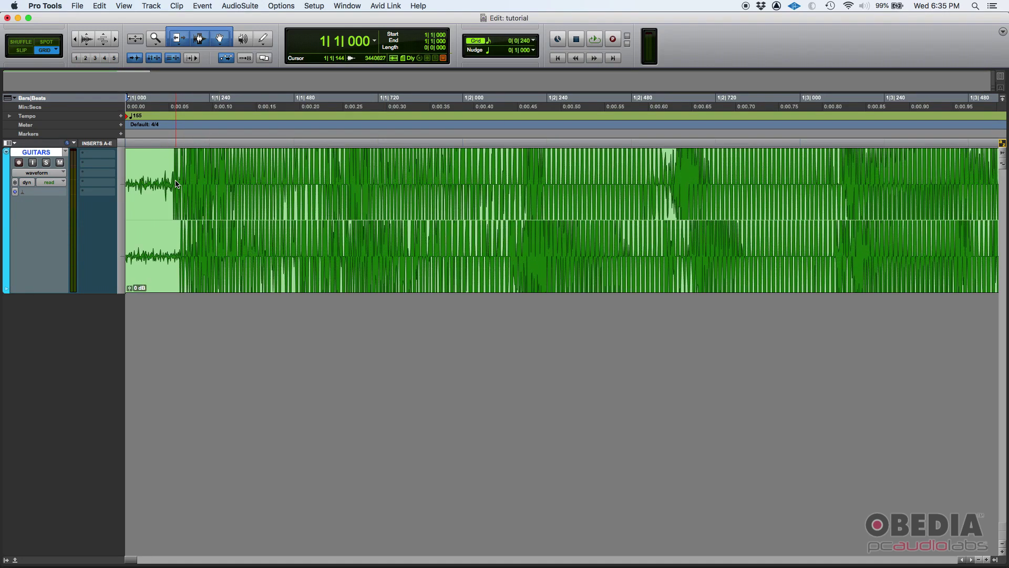
{"action": "left_click_drag", "start_coordinate": [213, 177], "coordinate": [366, 174]}
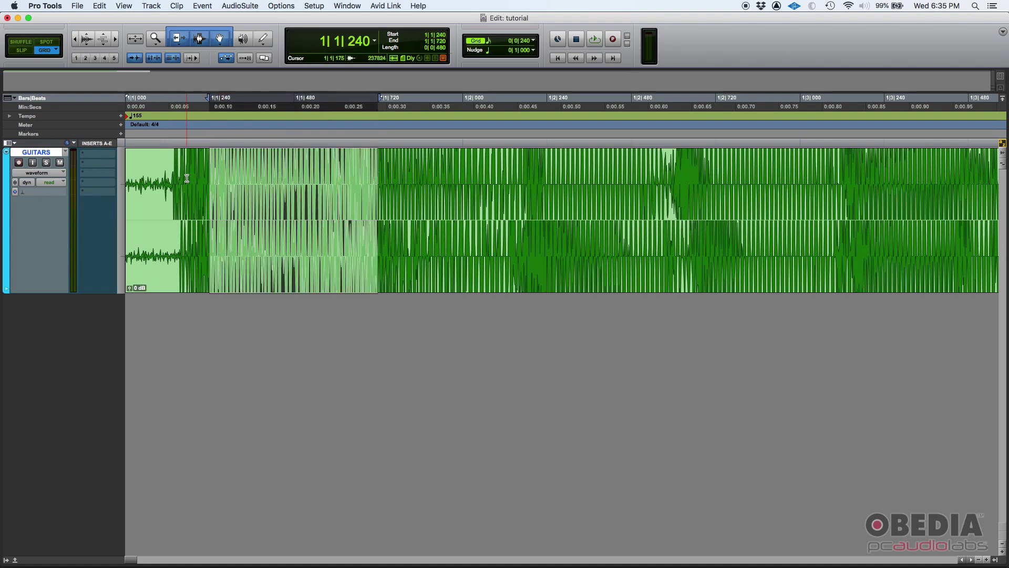
{"action": "left_click", "coordinate": [21, 50]}
{"action": "left_click_drag", "start_coordinate": [168, 218], "coordinate": [839, 218]}
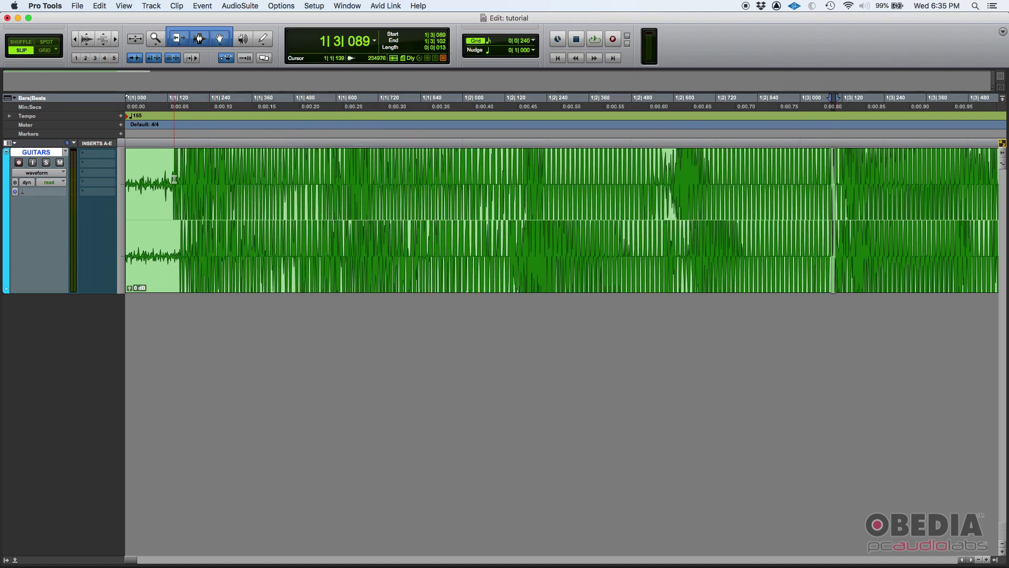
{"action": "left_click_drag", "start_coordinate": [174, 180], "coordinate": [116, 184]}
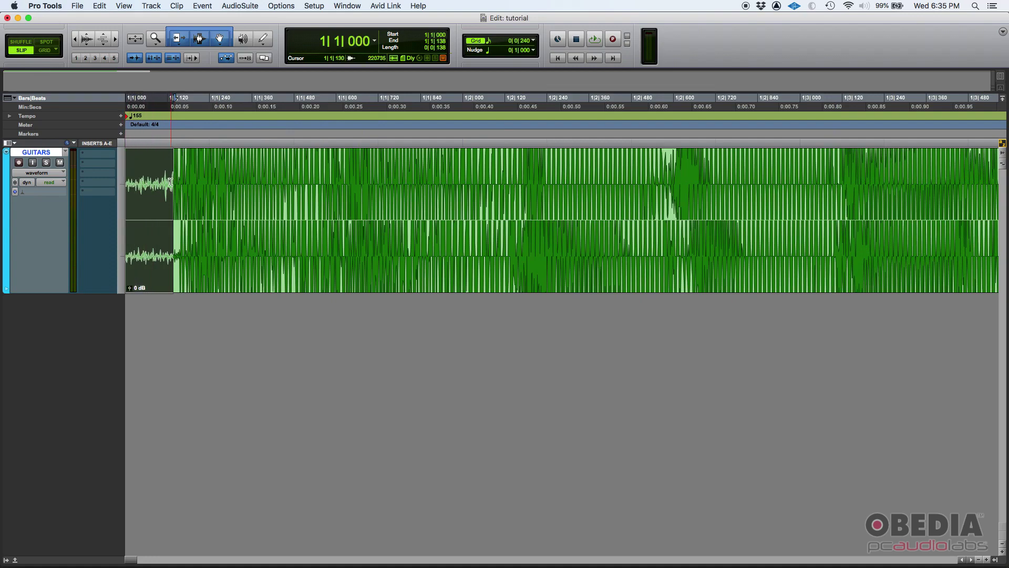
- Shrink the waveform, clear the earlier selection, and place the edit point at 1|1|200
{"action": "key", "text": "super+alt+bracketleft"}
{"action": "key", "text": "super+alt+bracketleft"}
{"action": "key", "text": "super+alt+bracketleft"}
{"action": "key", "text": "super+alt+bracketleft"}
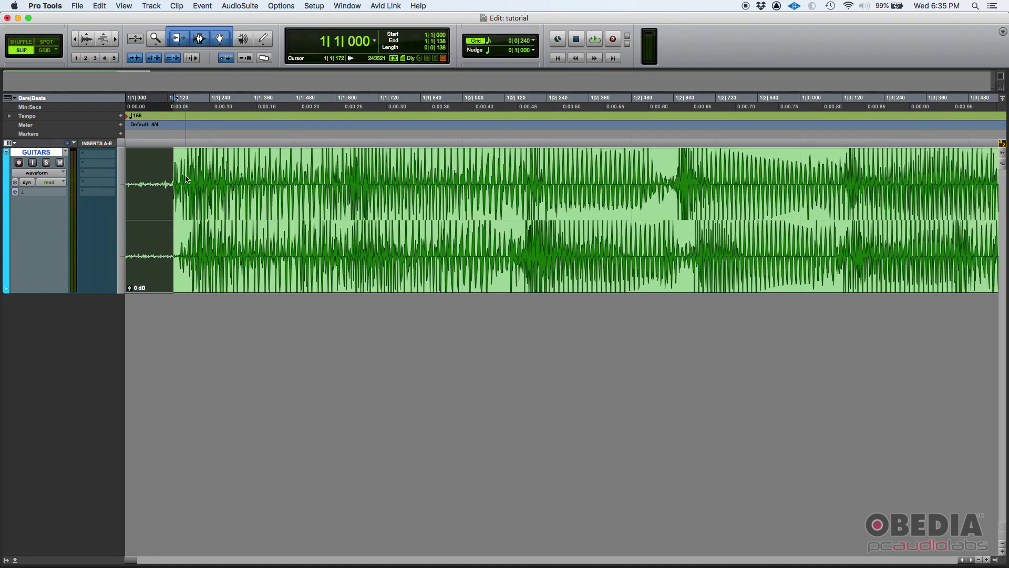
{"action": "left_click_drag", "start_coordinate": [252, 184], "coordinate": [254, 184]}
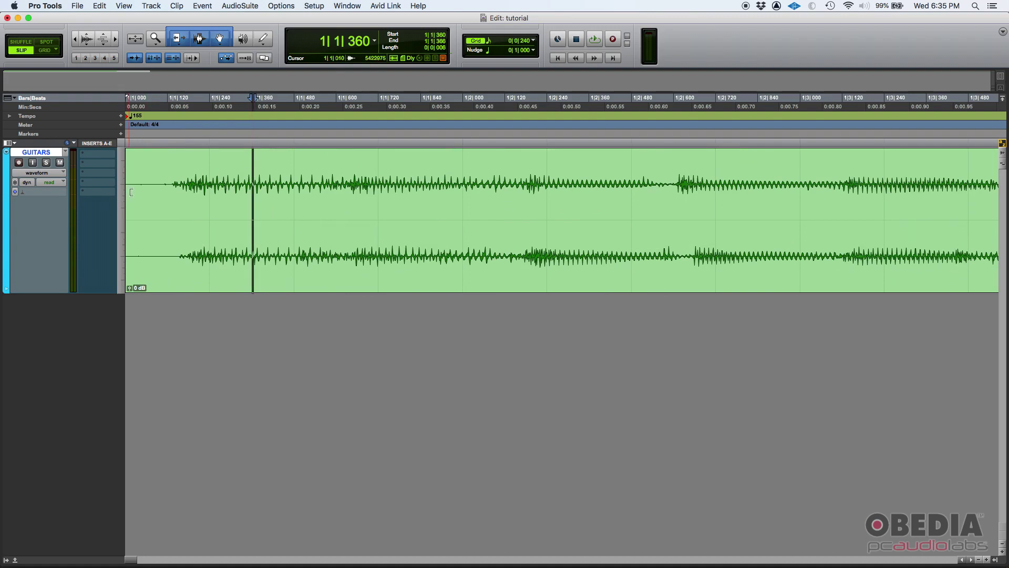
{"action": "left_click", "coordinate": [196, 180]}
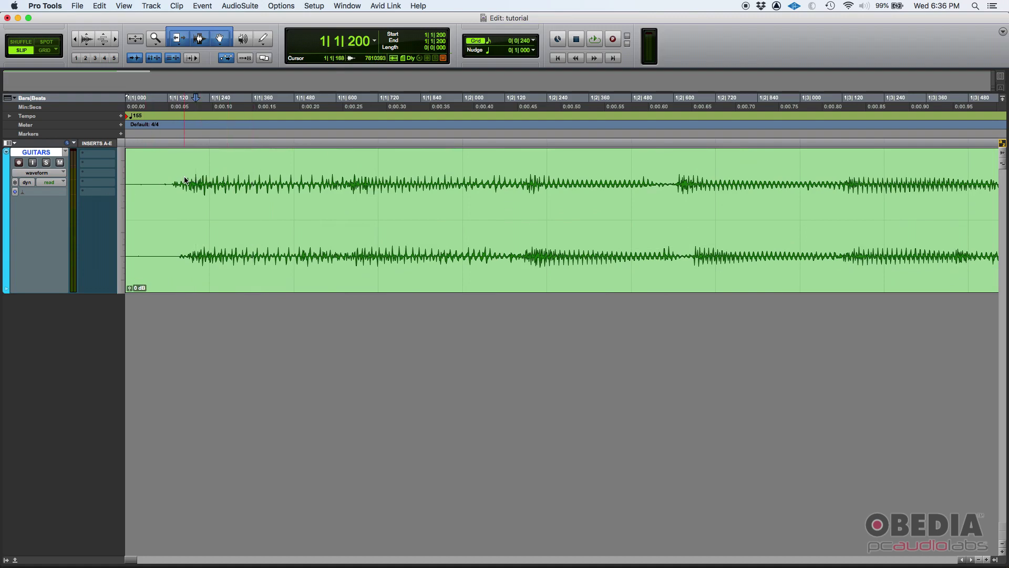
- Select and delete the quiet noise before the first note, then zoom back out to the whole clip
{"action": "scroll", "coordinate": [184, 180], "scroll_direction": "up", "scroll_amount": 6}
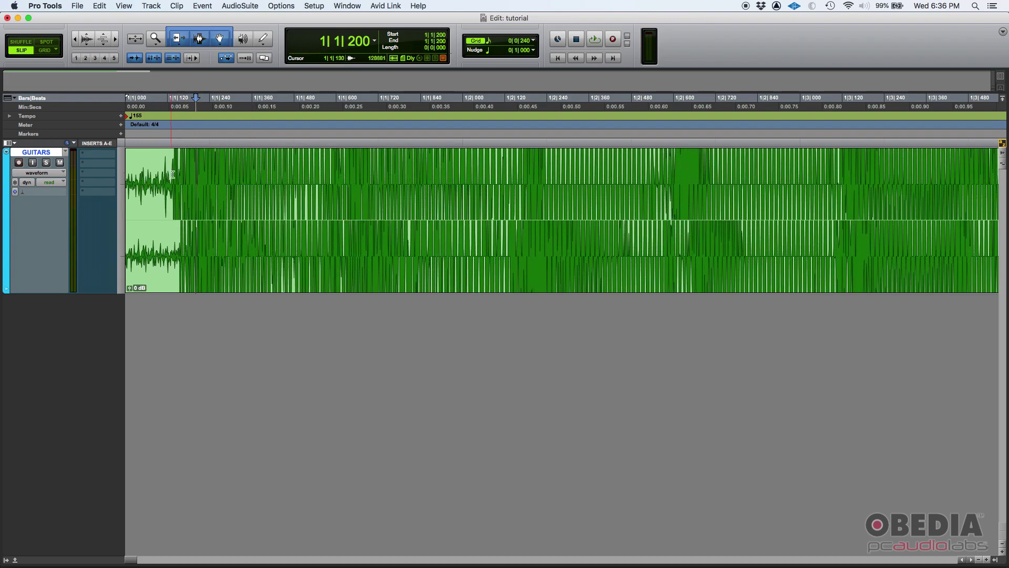
{"action": "left_click_drag", "start_coordinate": [171, 178], "coordinate": [126, 179]}
{"action": "key", "text": "BackSpace"}
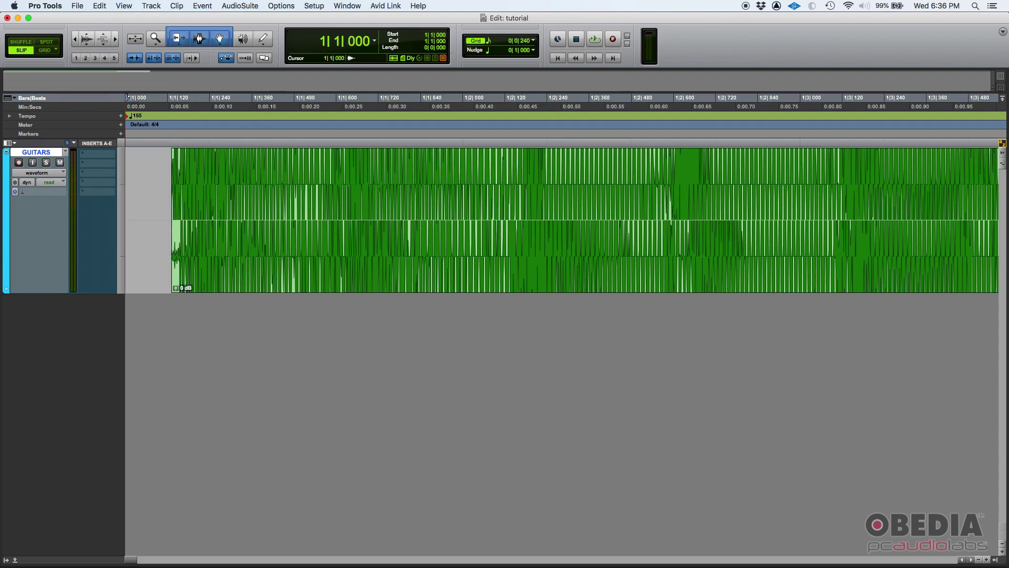
{"action": "key", "text": "super+alt+bracketleft"}
{"action": "key", "text": "super+alt+bracketleft"}
{"action": "key", "text": "super+alt+bracketleft"}
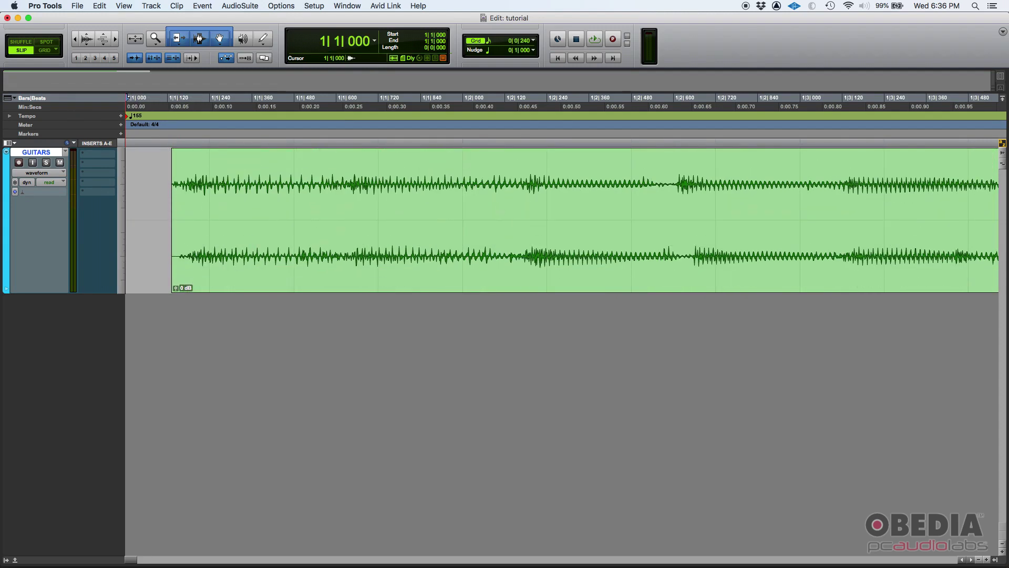
{"action": "key", "text": "super+bracketleft"}
{"action": "key", "text": "super+bracketleft"}
{"action": "key", "text": "super+bracketleft"}
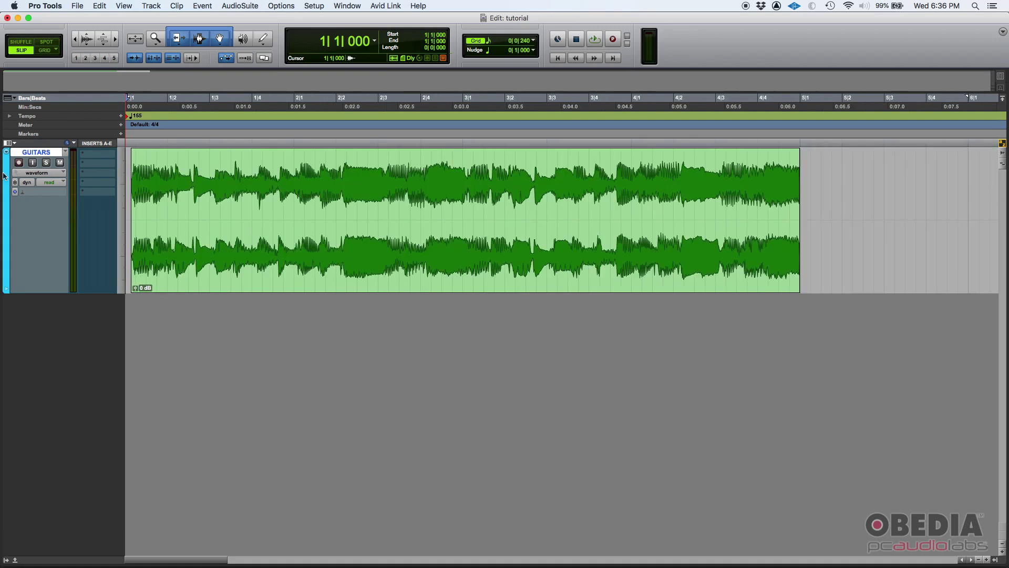